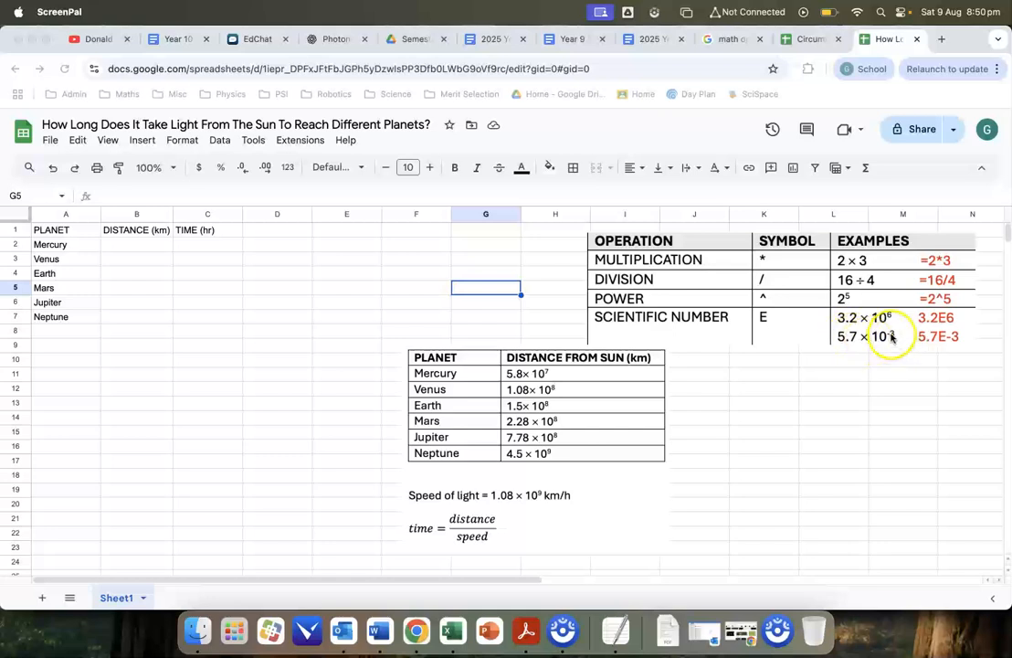
- Enter the distances for Mercury, Venus and Earth in B2:B4 as 5.8E7, 1.08E8 and 1.5E8
left_click(140, 244)
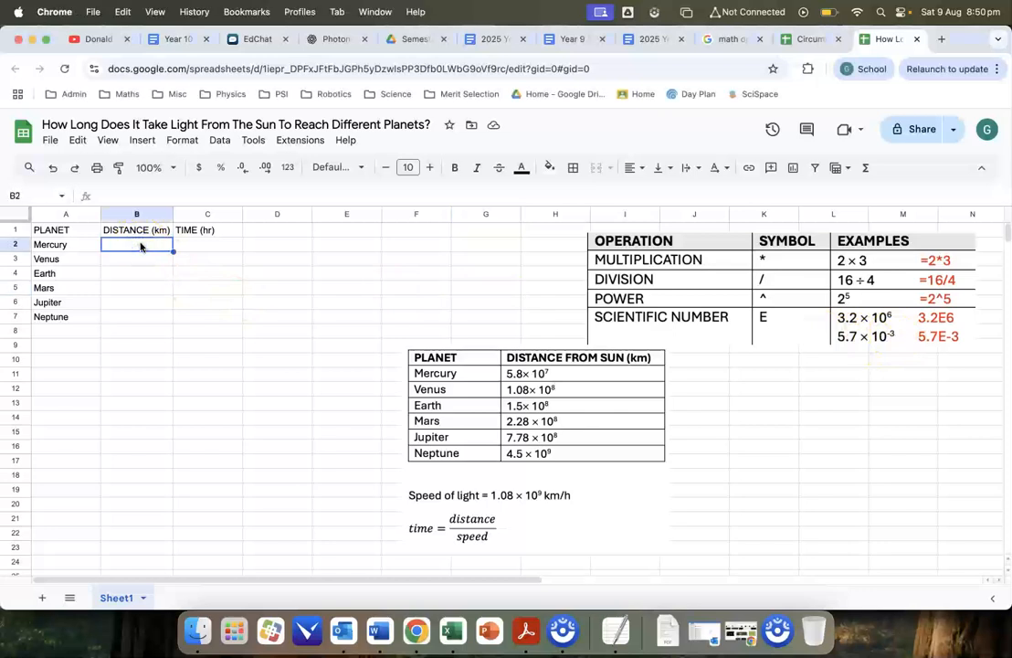
type("5.8")
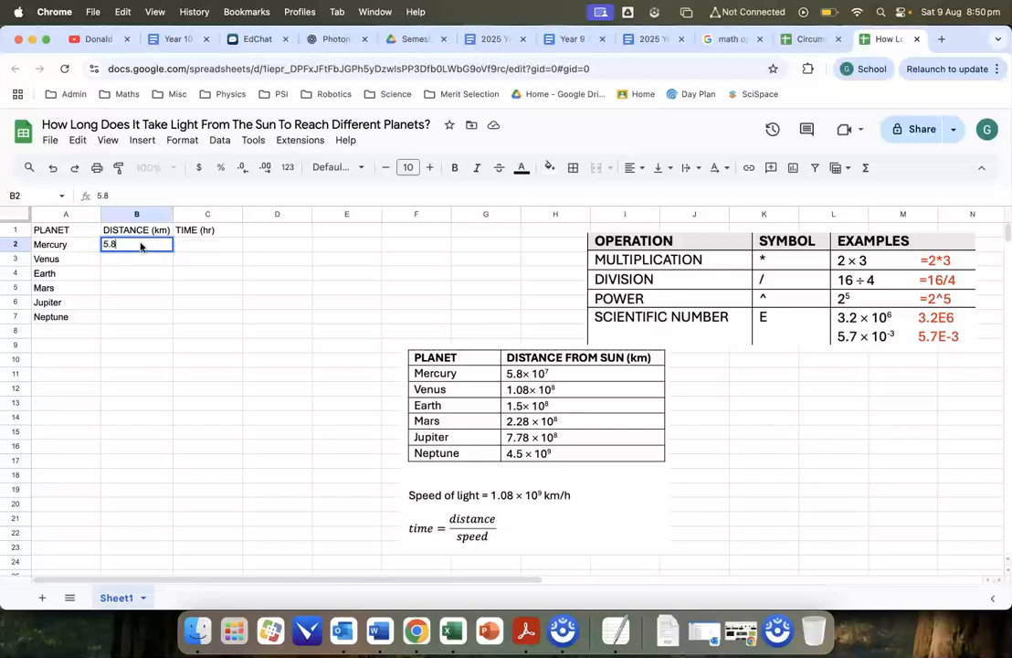
type("0E+07")
key("Return")
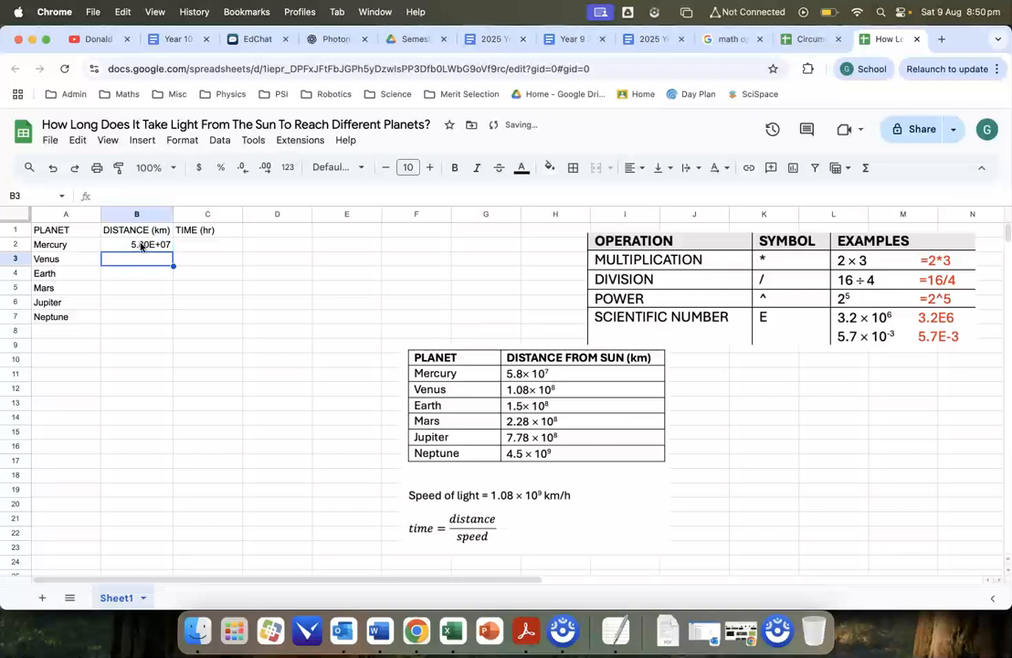
type("1.0")
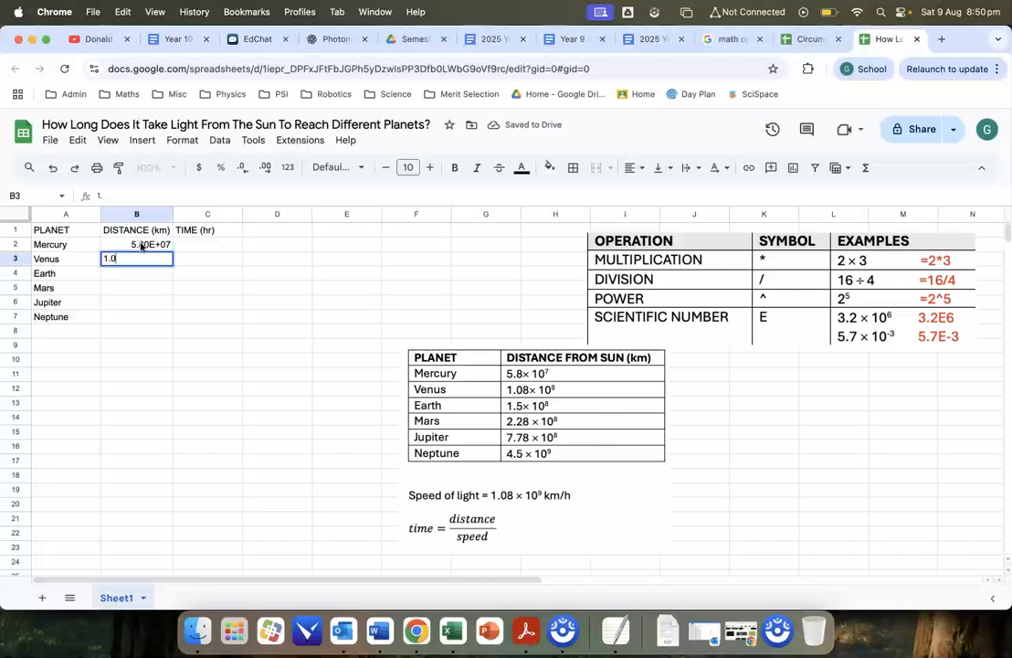
type("8E+08")
key("Return")
type("1.5E8")
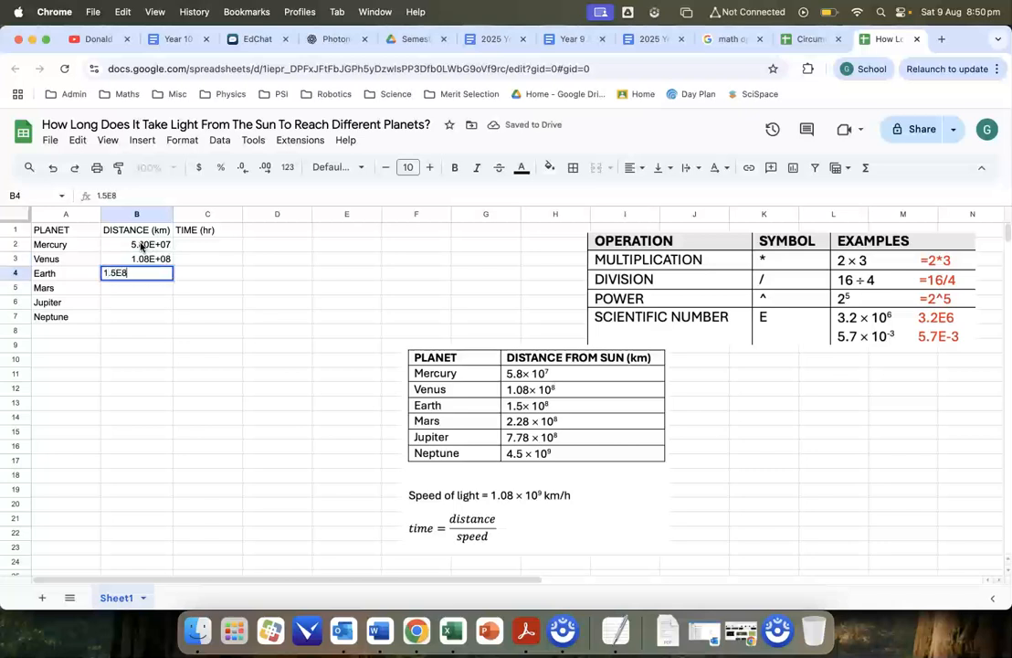
key("Return")
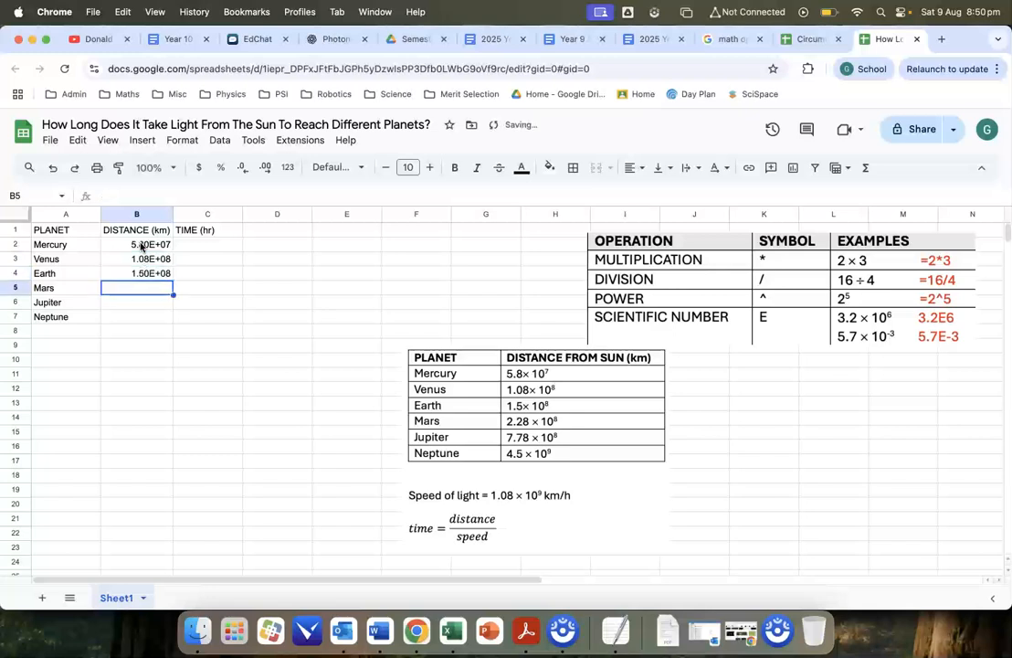
- Enter the distances for Mars, Jupiter and Neptune in B5:B7 as 2.28E8, 7.78E8 and 4.5E9
type("2.28")
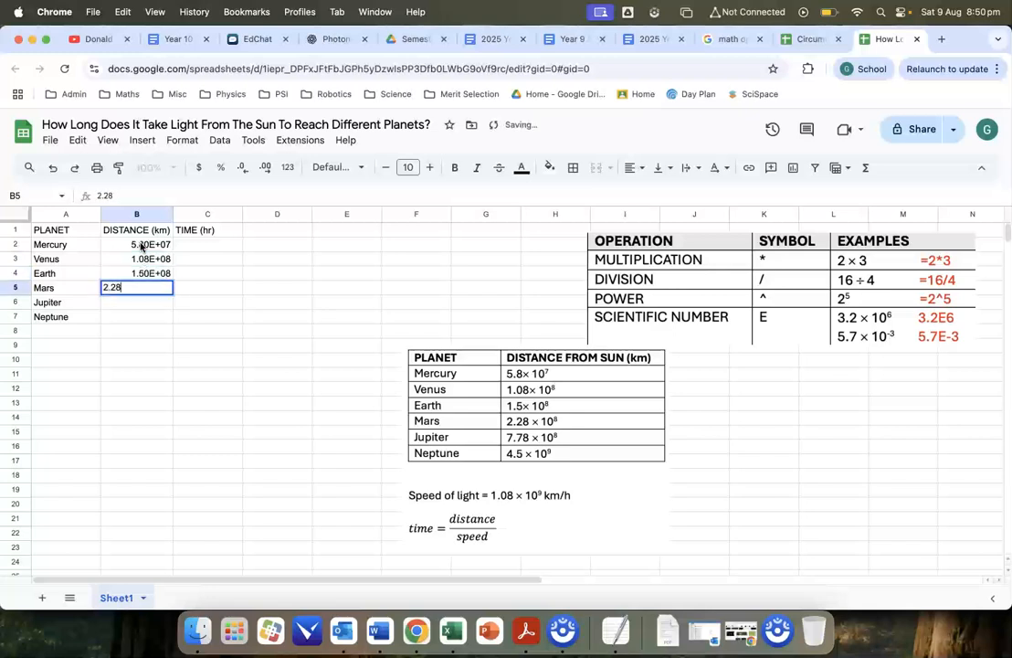
type("E+08")
key("Return")
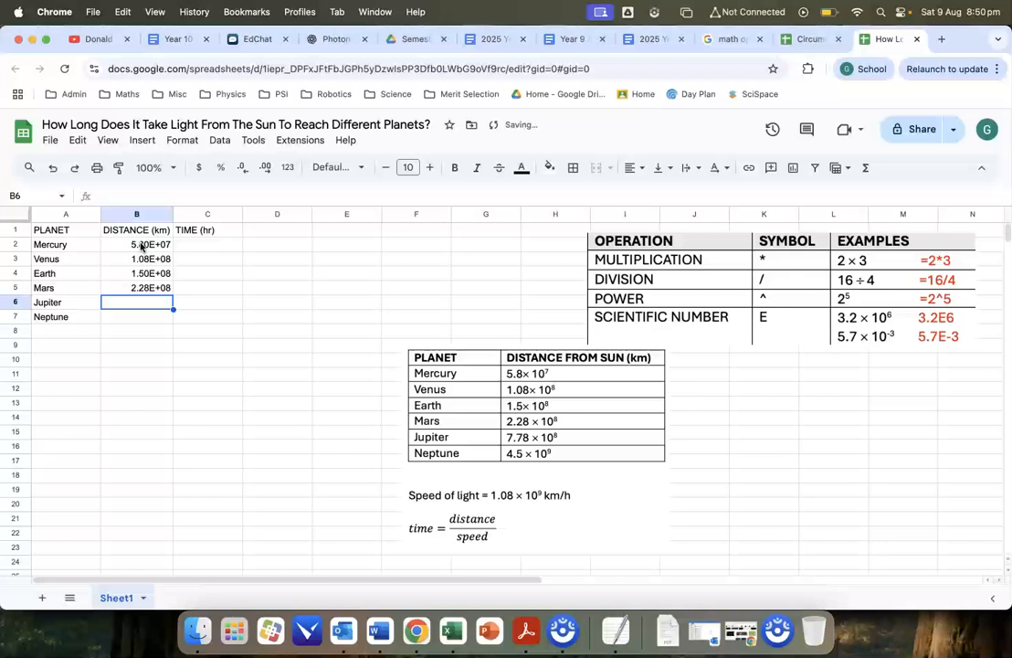
type("7.78E+0")
type("8")
key("Return")
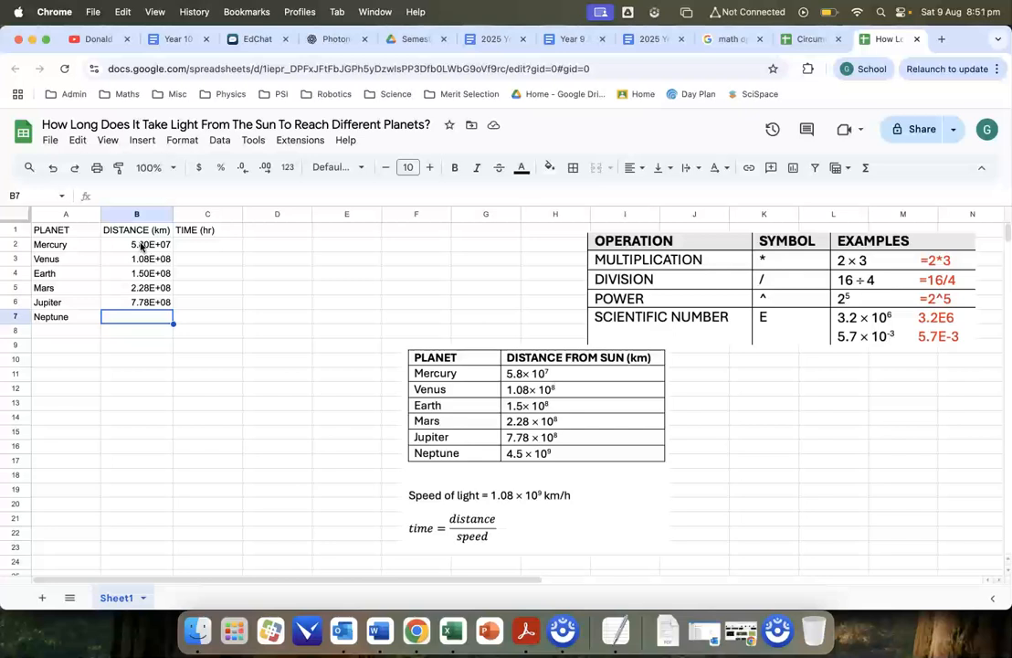
type("4.5")
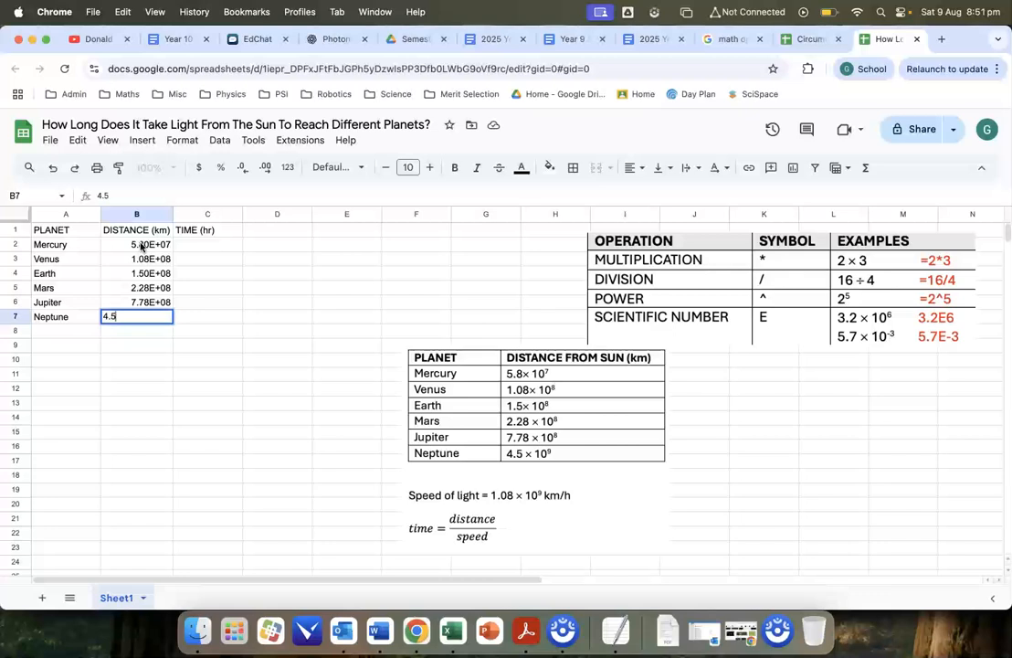
type("0E+09")
key("Return")
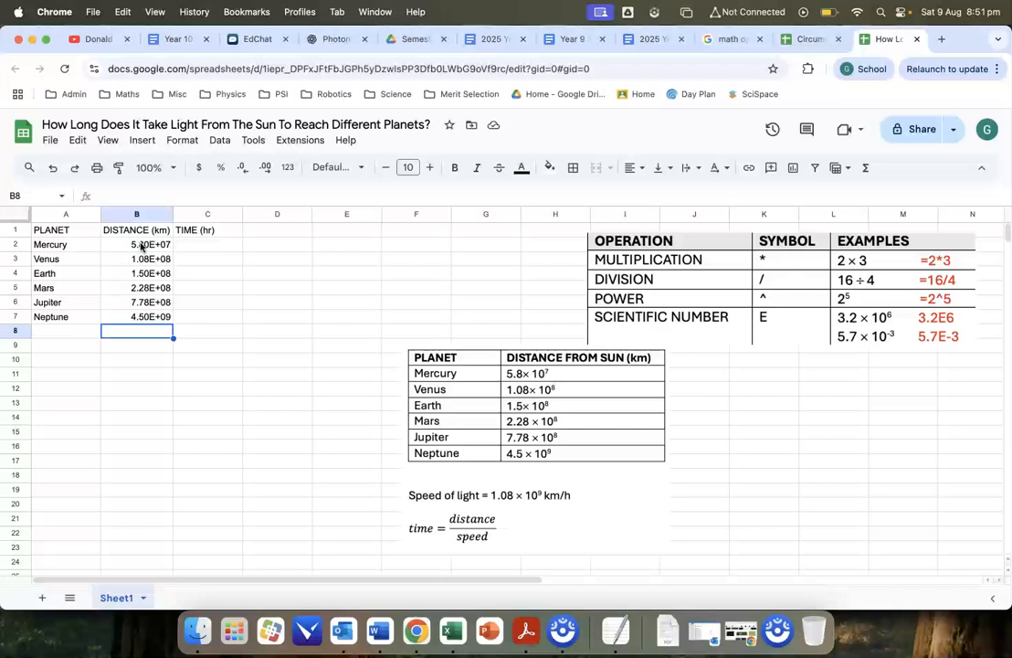
- Calculate Mercury's travel time in C2 with =B2/1.08E9 and accept the suggested autofill for the remaining planets
key("Right")
key("Up")
key("Up")
key("Up")
key("Up")
key("Up")
key("Up")
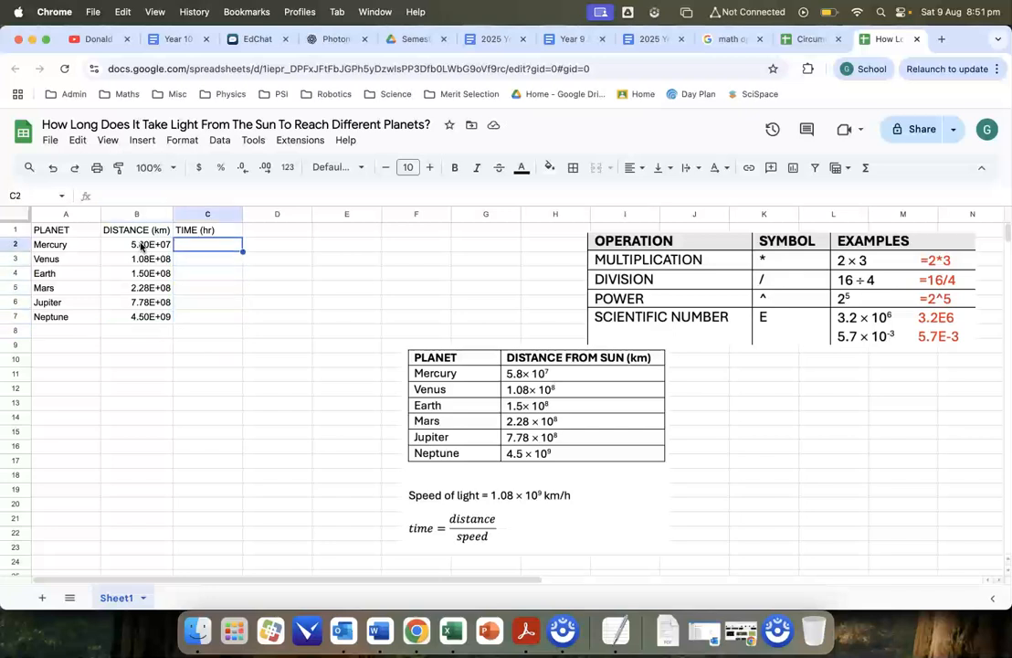
type("=")
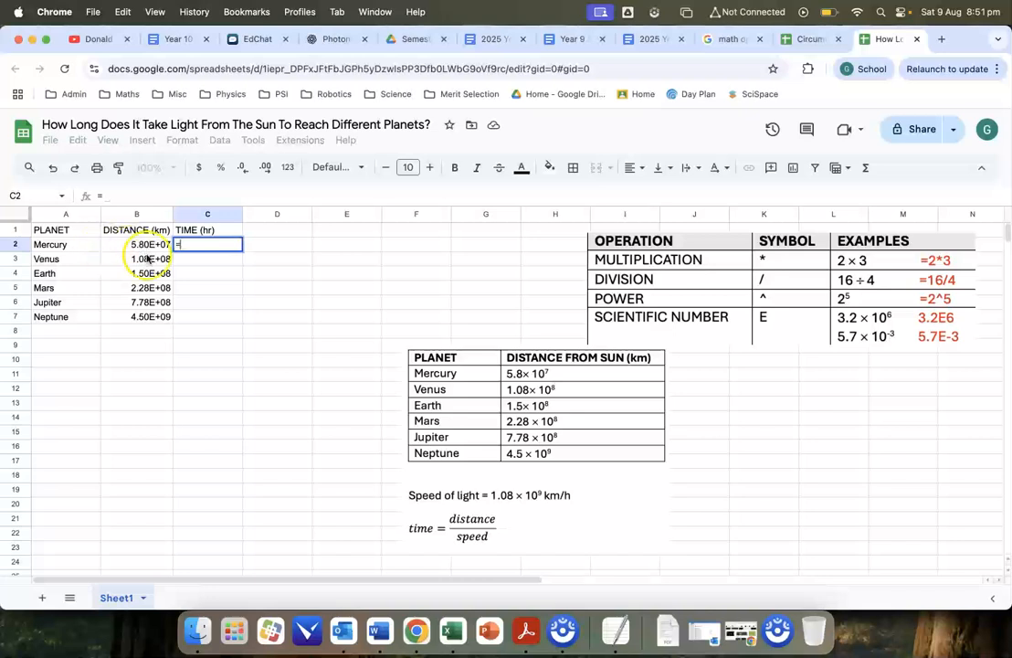
left_click(135, 245)
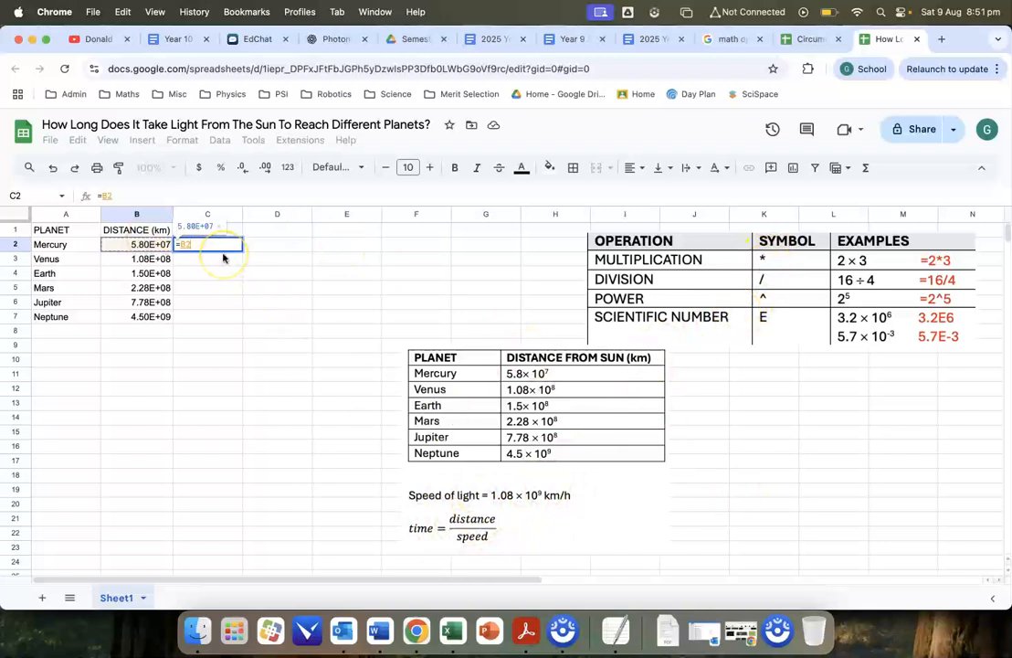
type("/")
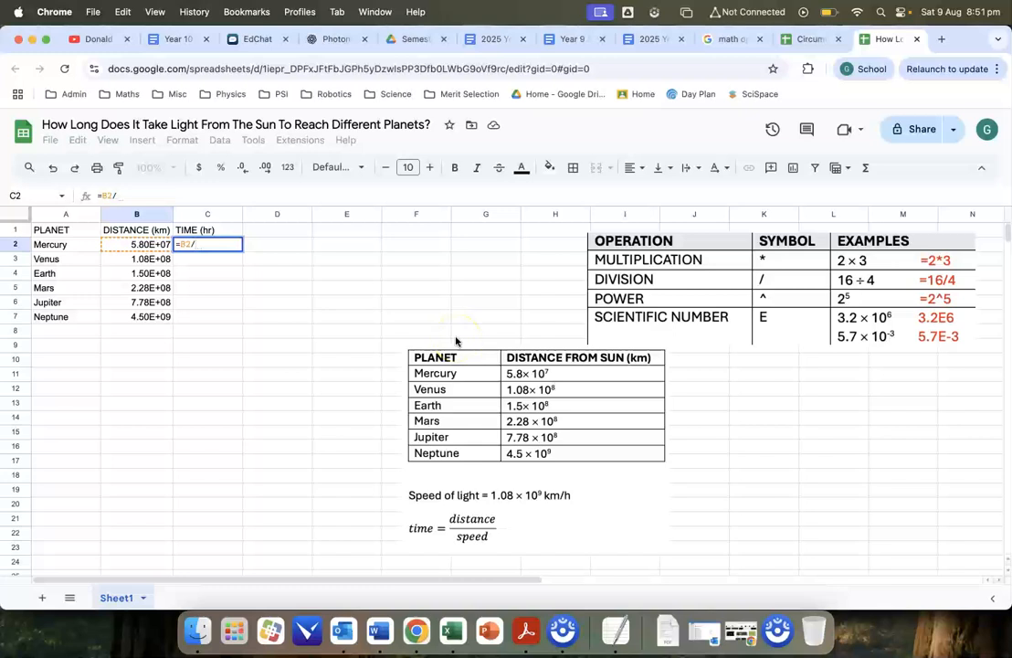
type("1")
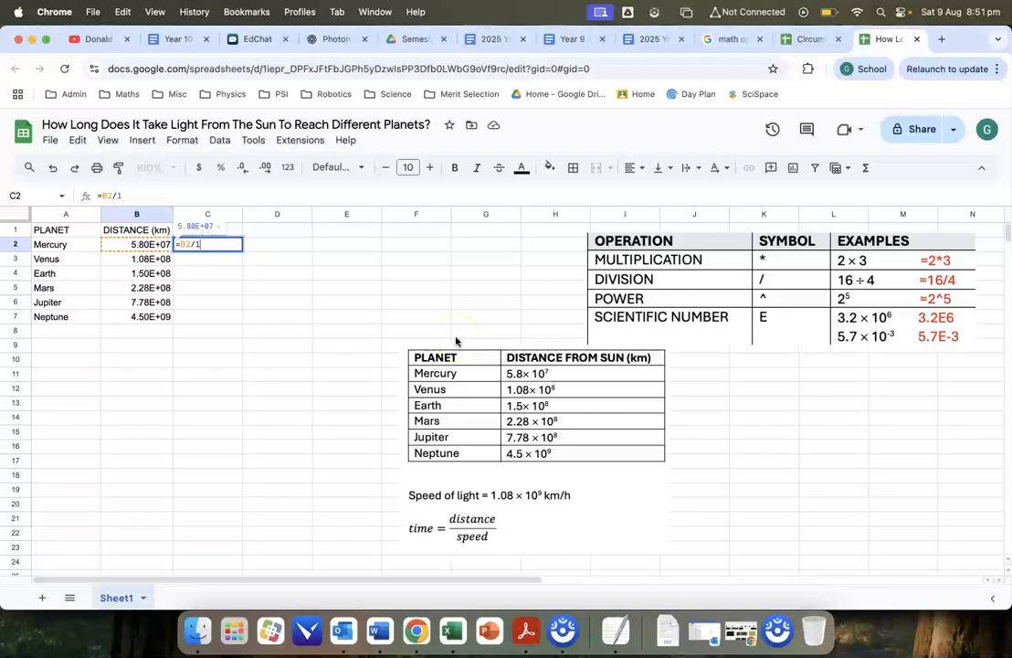
type(".08E8")
key("BackSpace")
type("9")
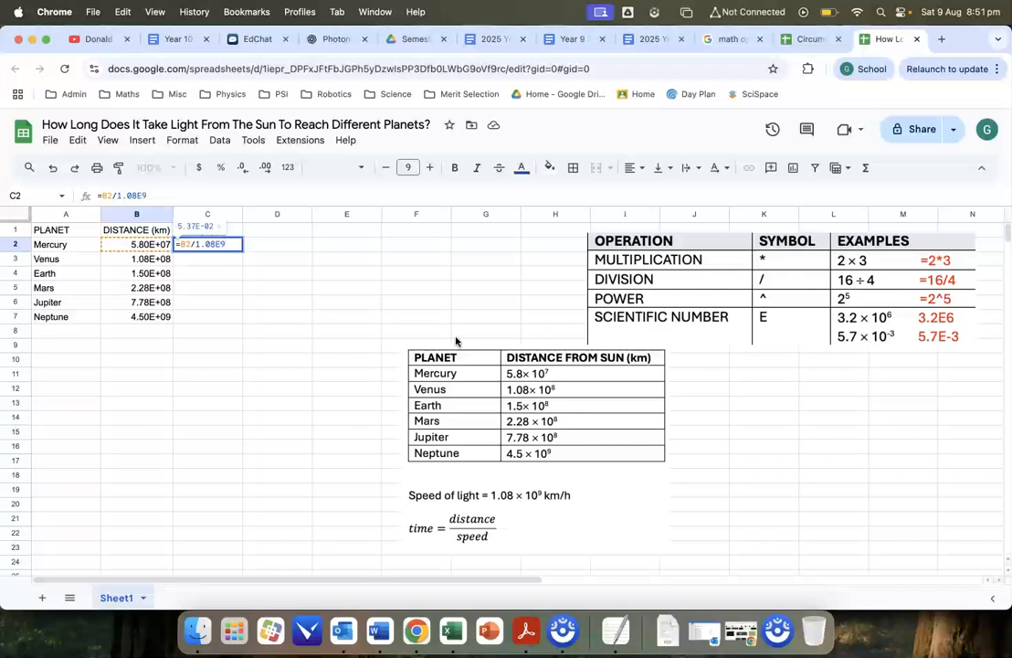
key("Return")
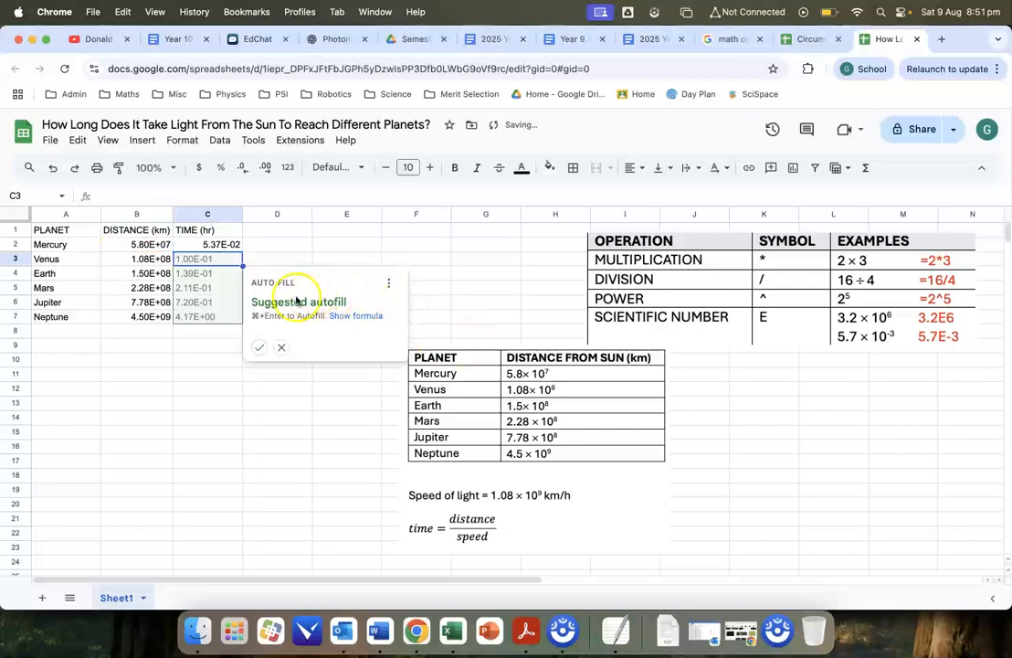
left_click(262, 350)
left_click(357, 257)
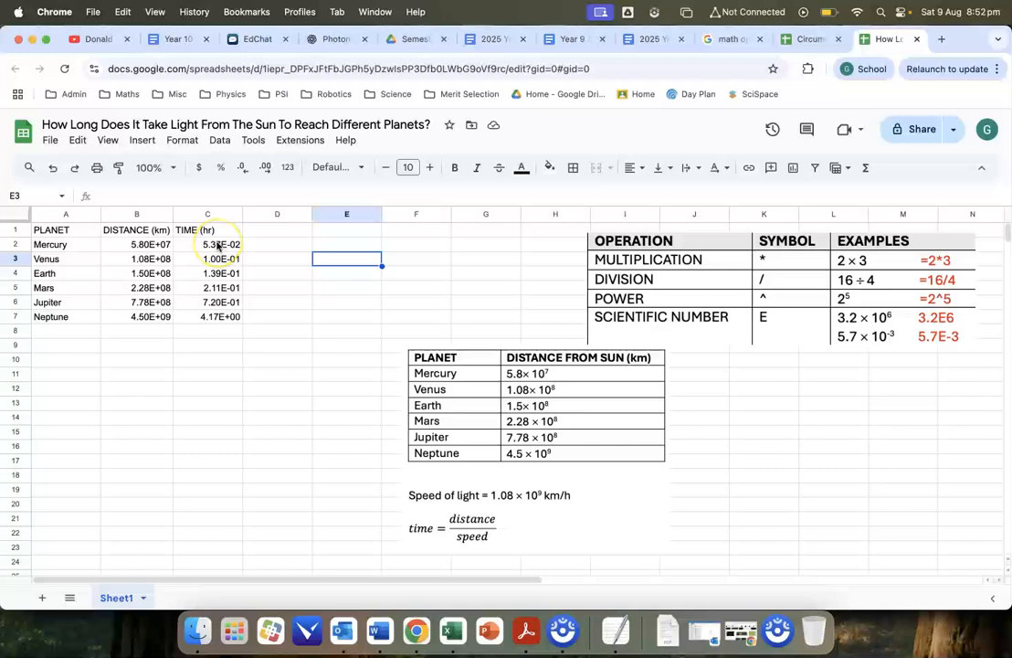
- Format the travel times in C2:C7 with the Number format
left_click_drag(216, 243, 220, 312)
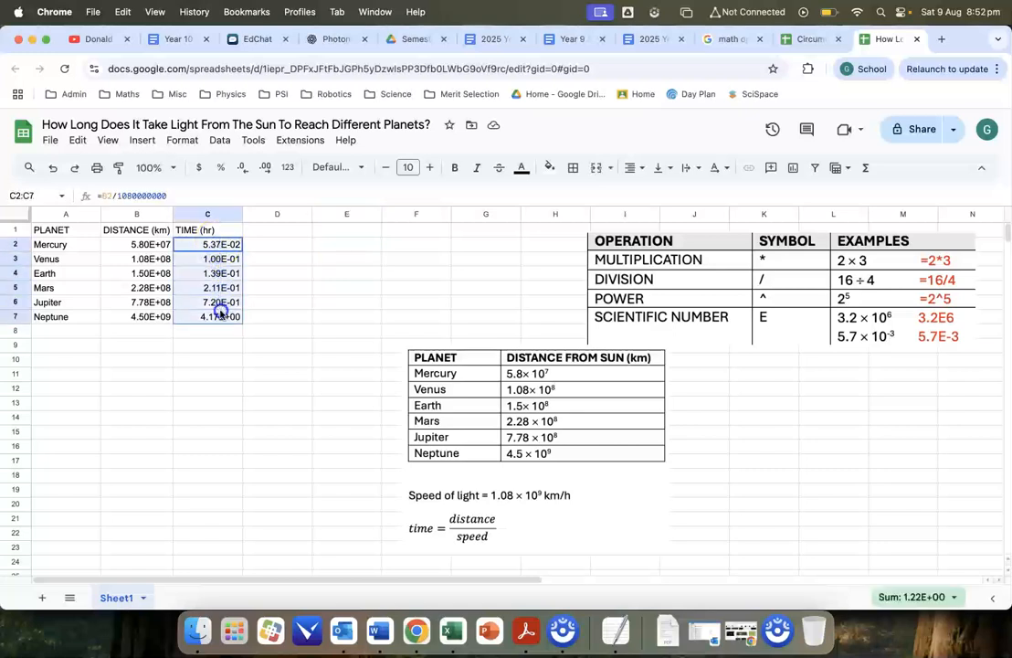
left_click(182, 140)
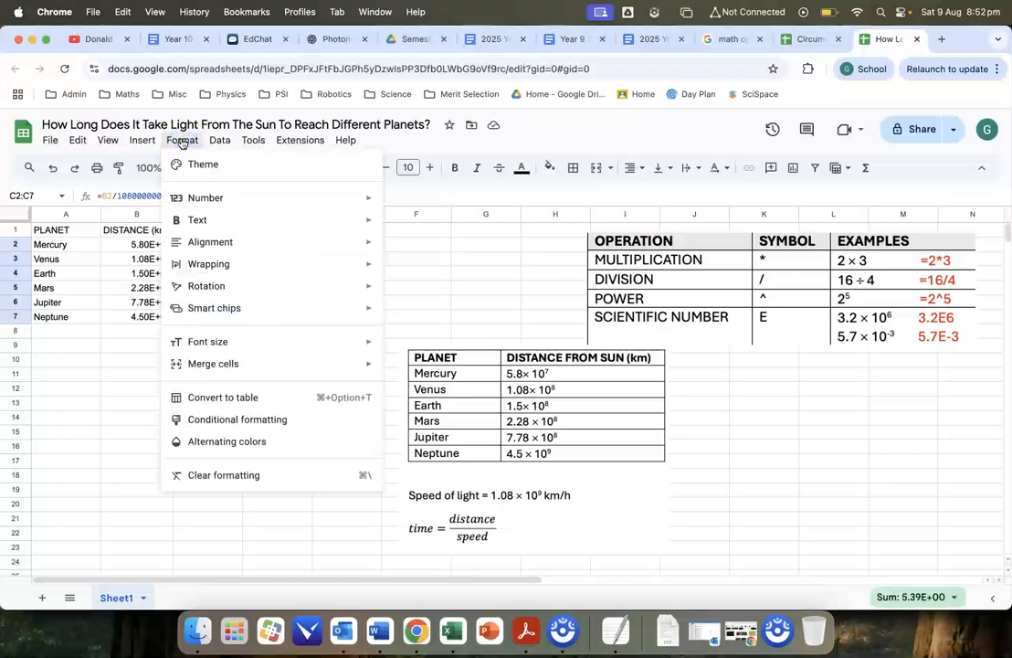
mouse_move(328, 199)
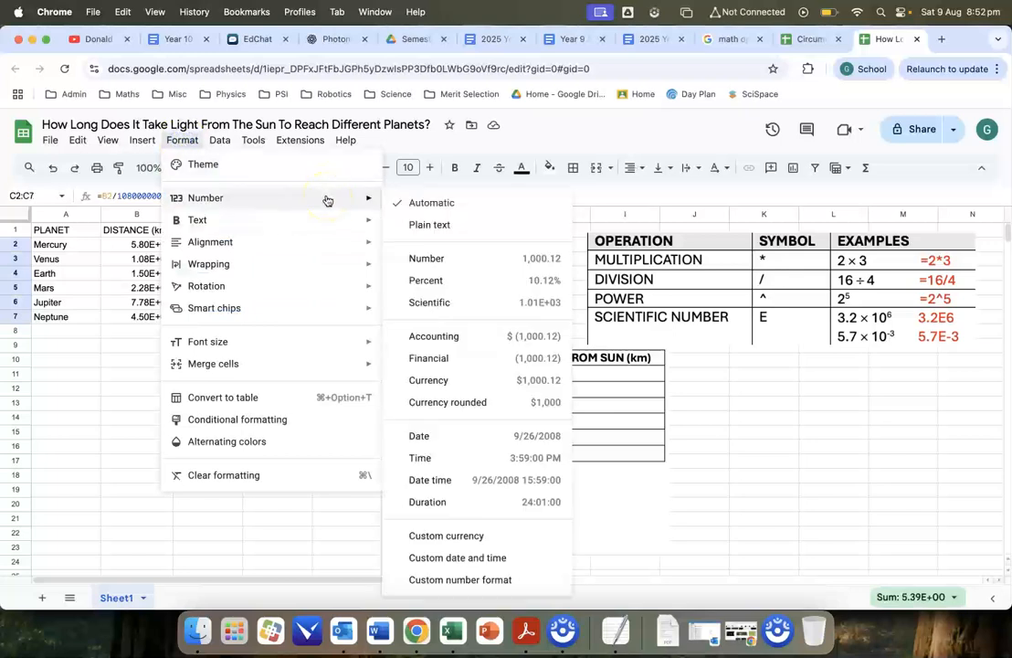
left_click(439, 260)
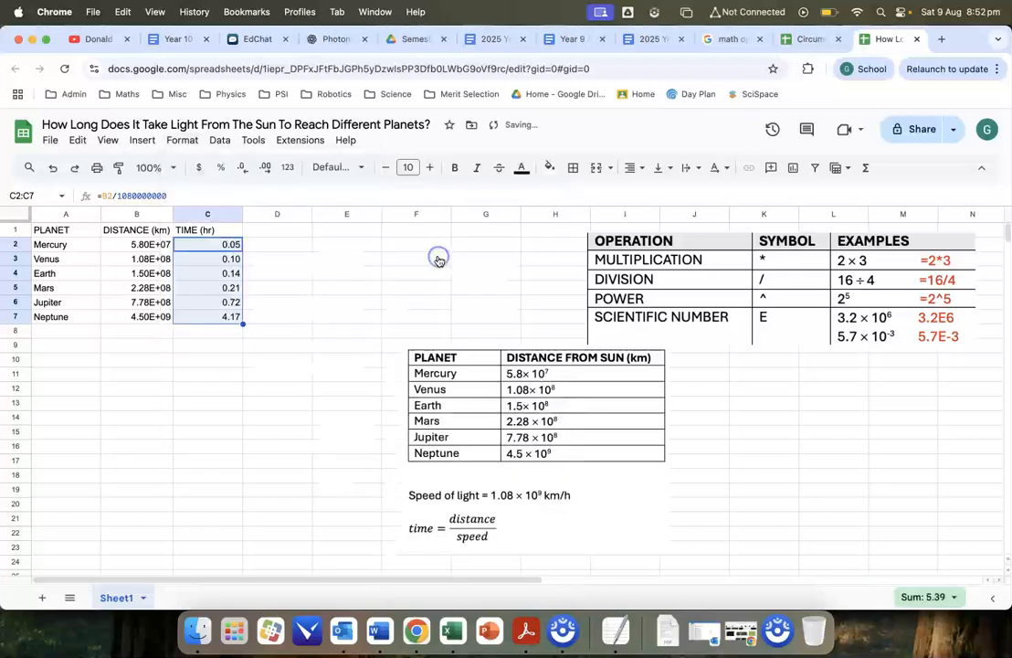
left_click(323, 286)
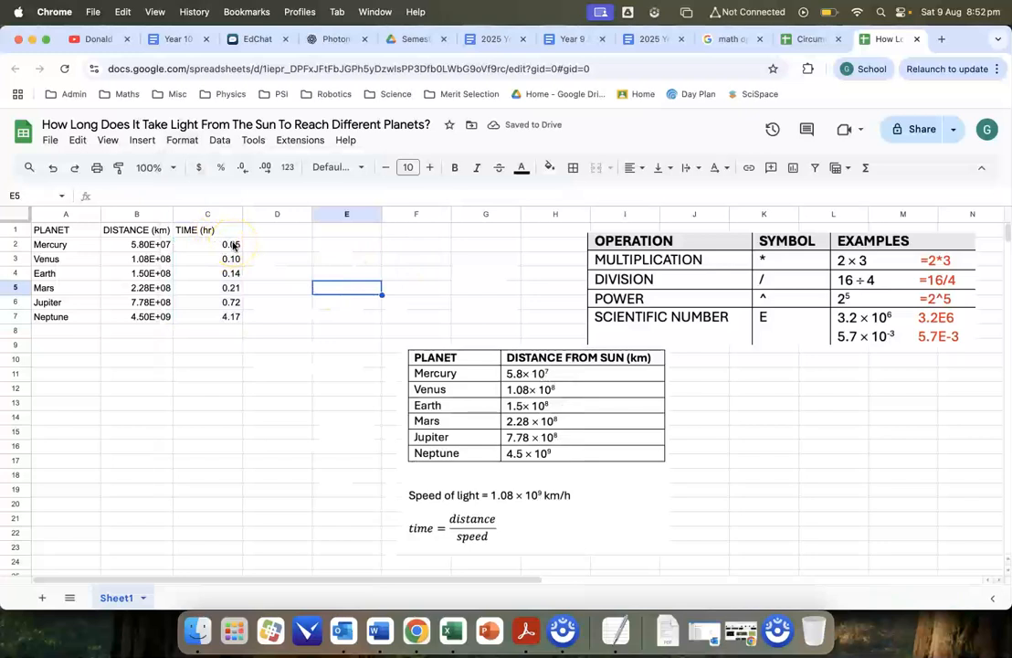
- Try the Scientific number format on the travel times in C2:C7, and undo that format change
left_click_drag(210, 246, 205, 316)
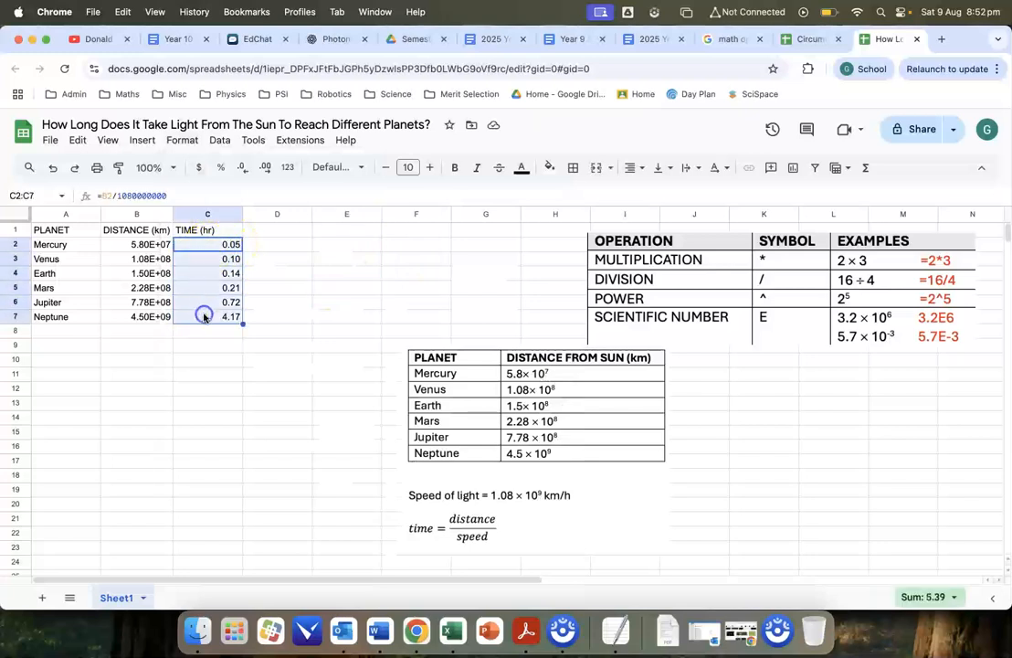
left_click(181, 142)
mouse_move(316, 205)
left_click(457, 305)
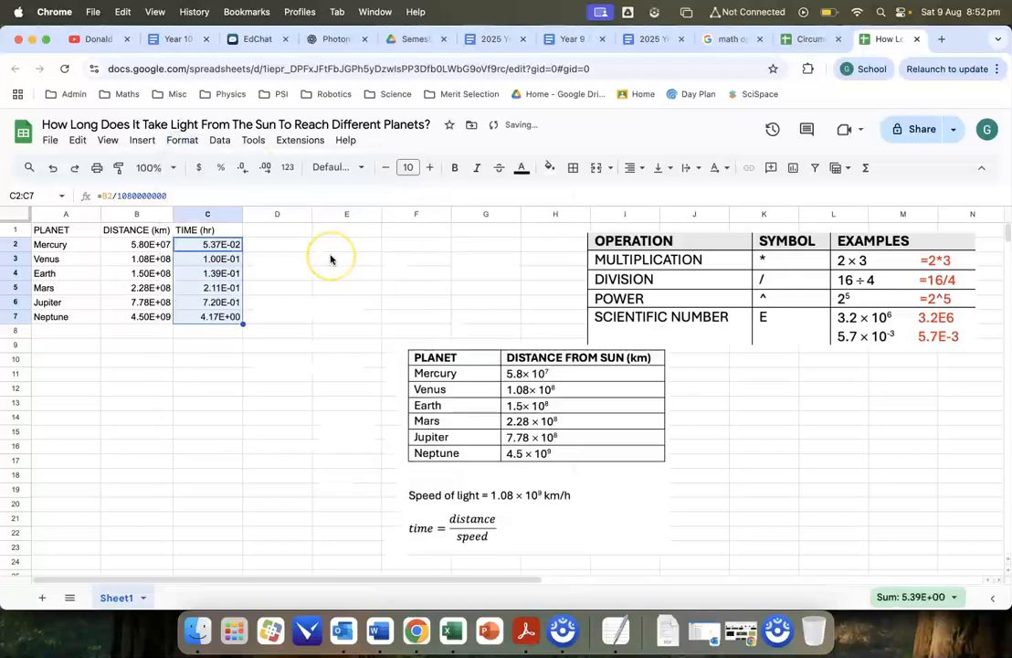
left_click(331, 263)
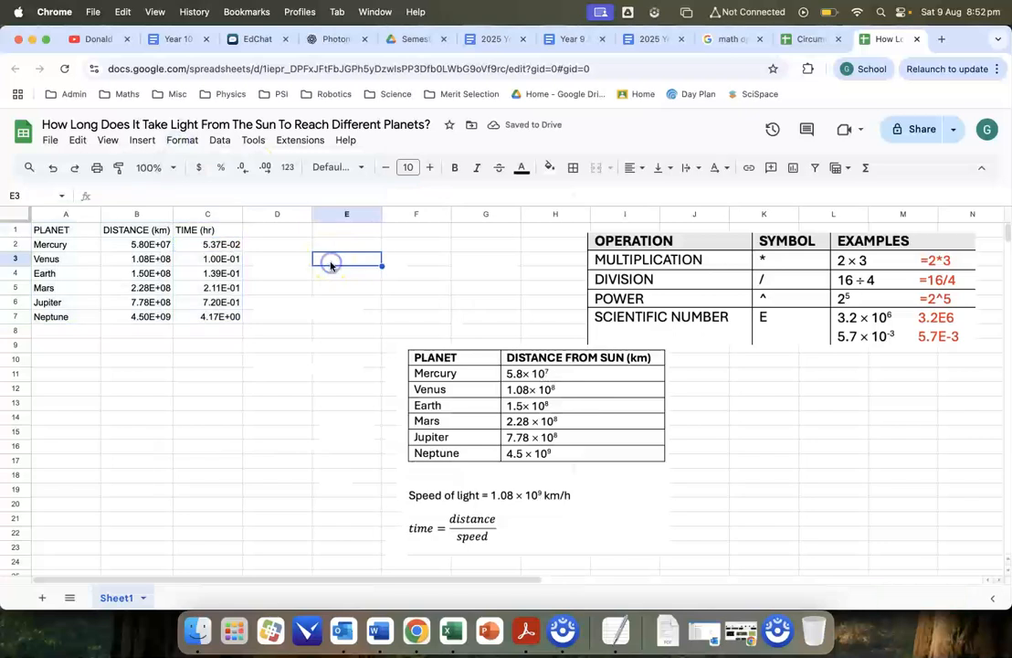
key("cmd+z")
left_click(351, 286)
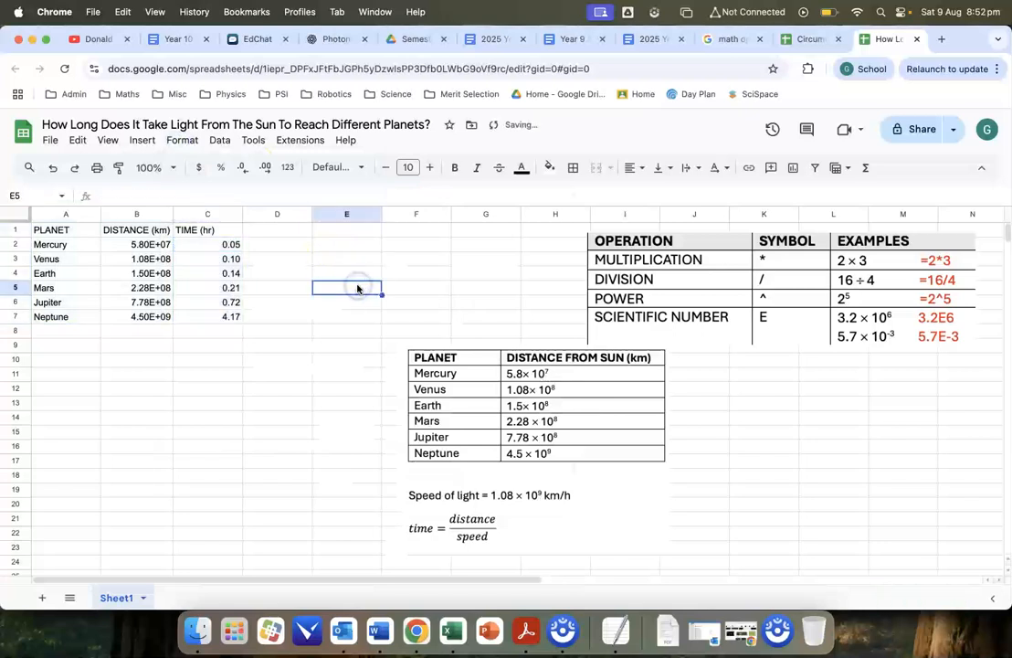